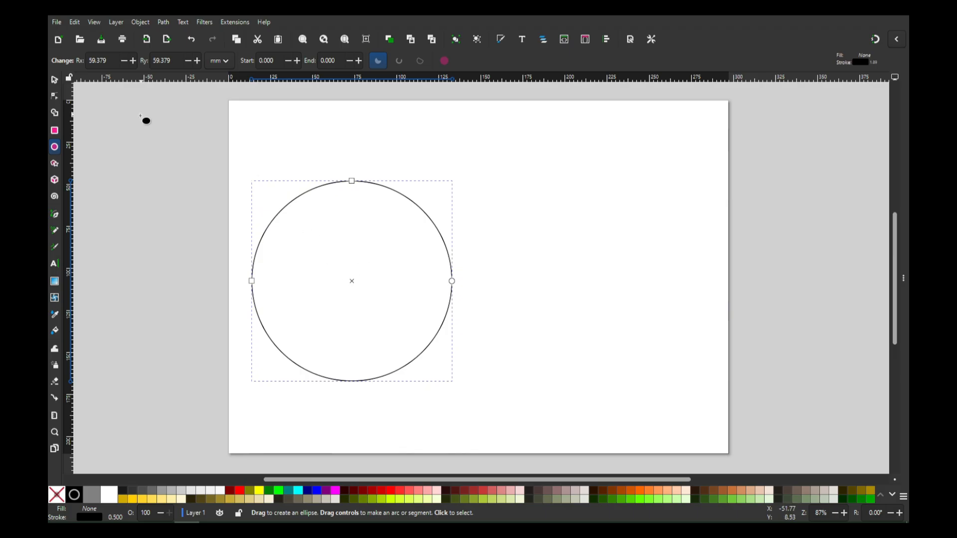
- Move the large circle about 12 mm to the right and deselect it
left_click(55, 80)
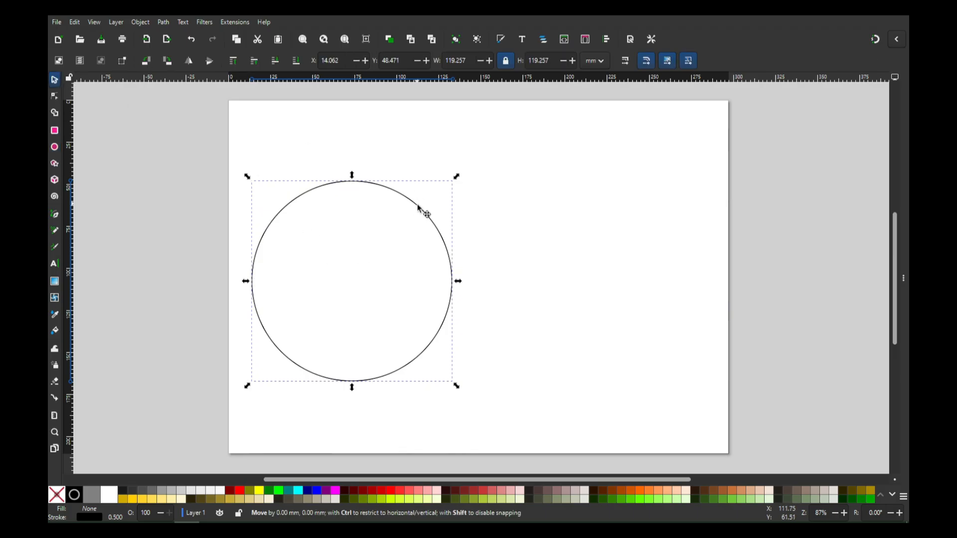
left_click_drag(421, 209, 438, 207)
key("Escape")
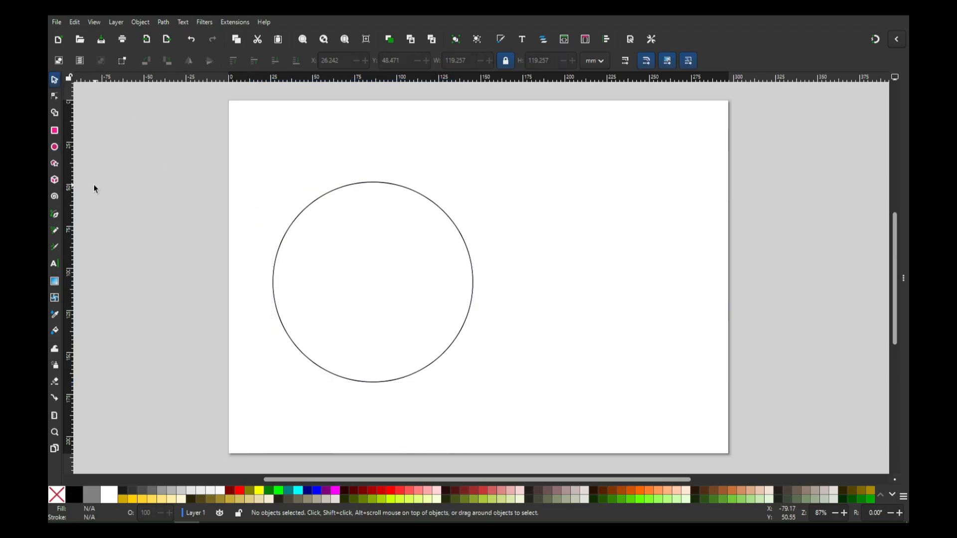
- Draw a circle about 42 mm in diameter to the right of the large circle and convert it to a path
left_click(54, 146)
left_click_drag(550, 242, 598, 289)
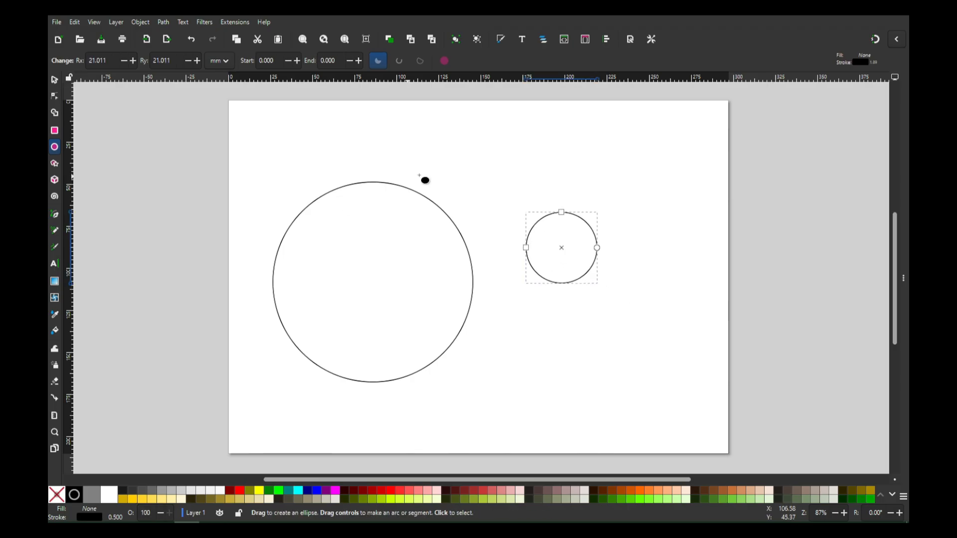
left_click(54, 79)
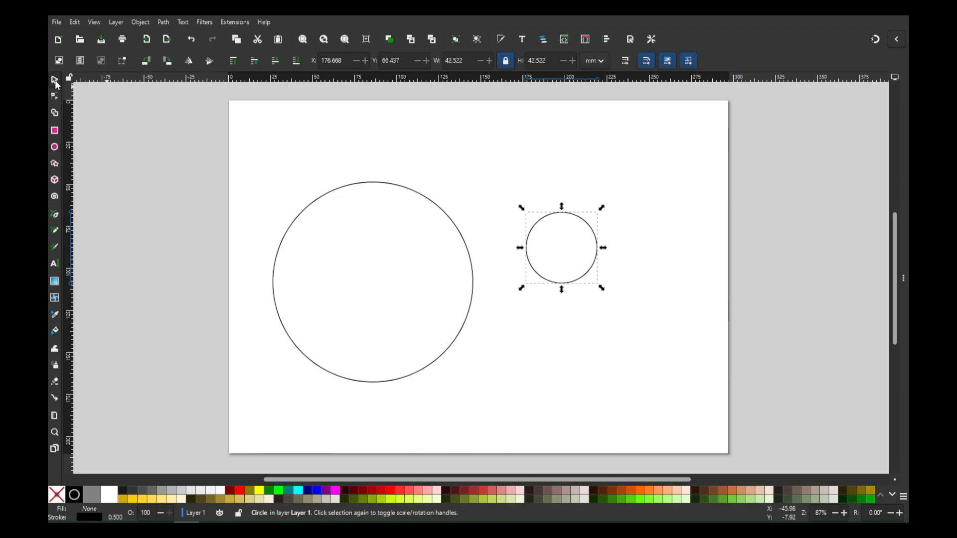
left_click(163, 24)
left_click(169, 34)
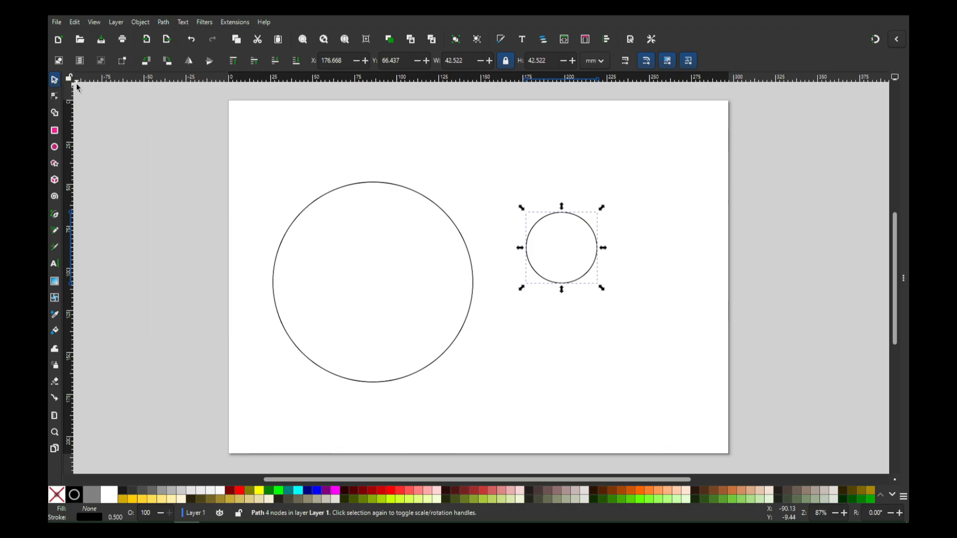
- Reshape the small circle into a V-shaped leaf pair by lowering its upper node near the bottom node and bending its handles upward
left_click(54, 96)
left_click_drag(565, 214, 569, 278)
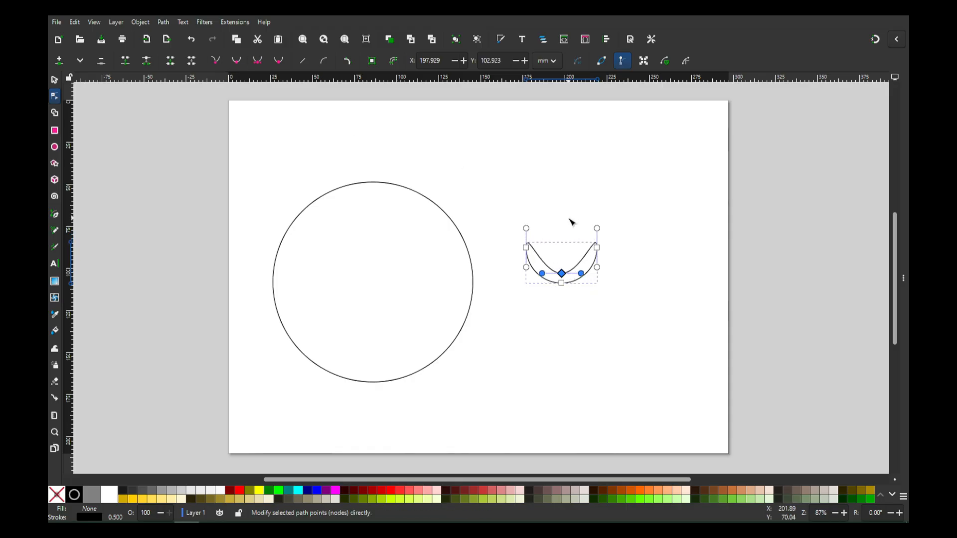
mouse_move(581, 273)
left_mouse_down()
mouse_move(572, 255)
mouse_move(555, 255)
mouse_move(563, 279)
left_mouse_up()
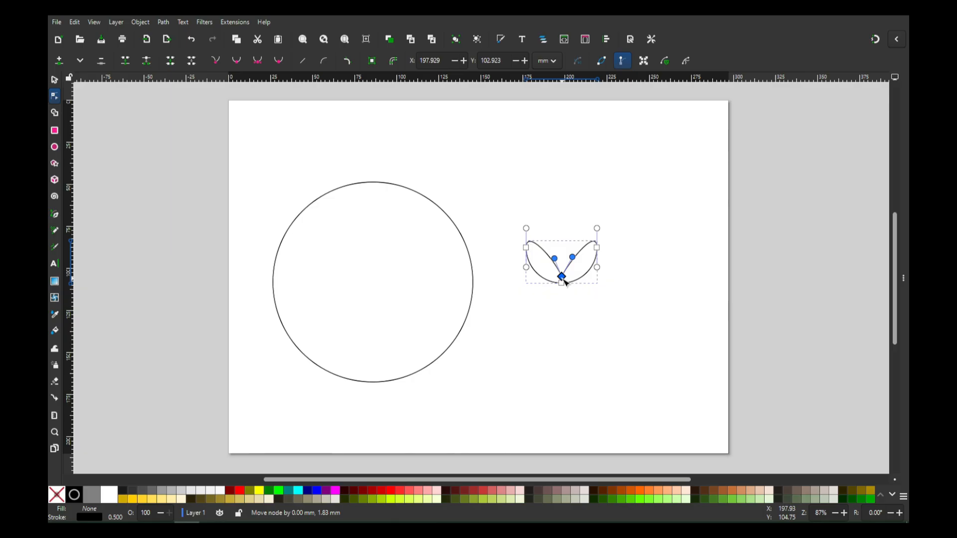
- Duplicate the leaf pair and offset the copy about 1.2 mm up and to the left
left_click(55, 80)
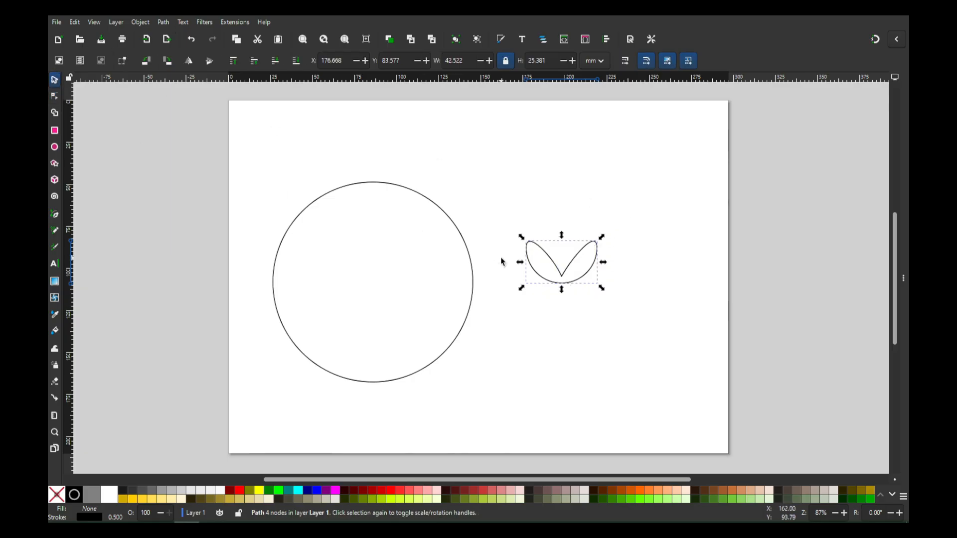
right_click(562, 276)
left_click(598, 334)
left_click_drag(564, 275, 561, 272)
- Fill the original leaf pair with olive green and remove its stroke, keeping the offset copy as an outline
left_click(572, 282)
left_click(574, 286)
left_click(575, 282)
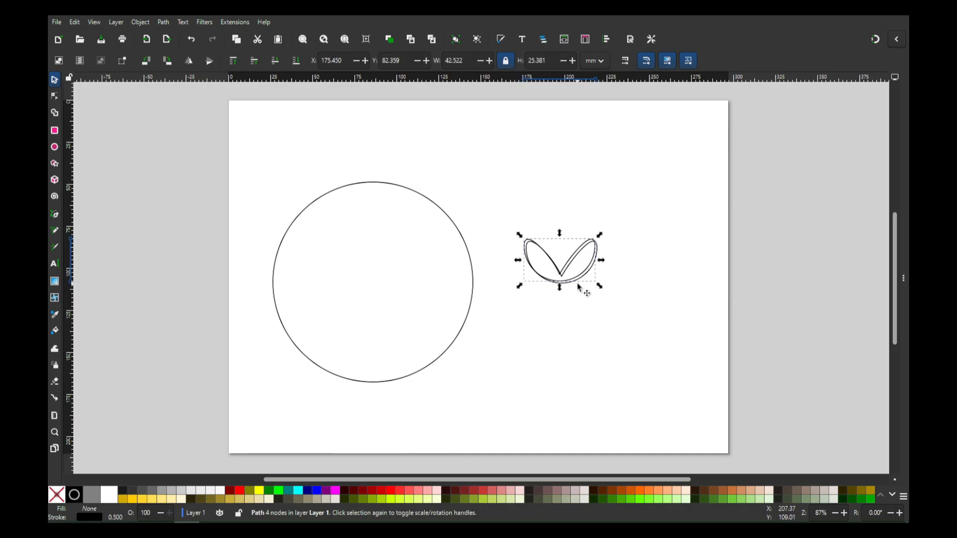
left_click_drag(578, 288, 581, 290)
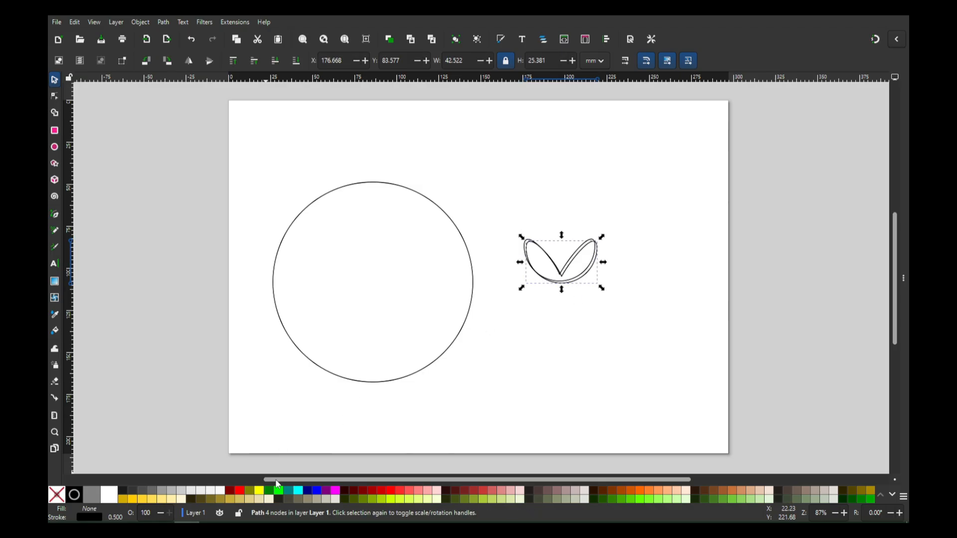
left_click(473, 500)
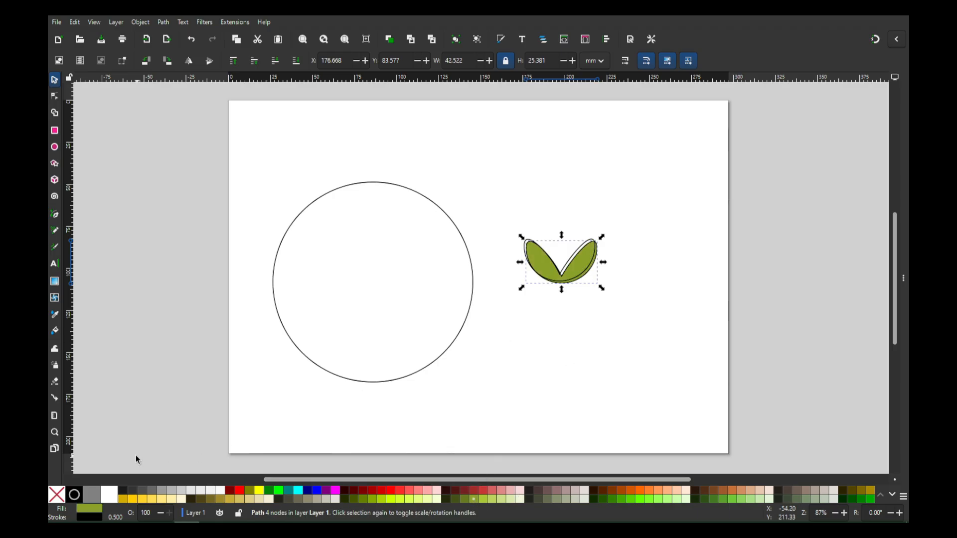
left_click(58, 495, "shift")
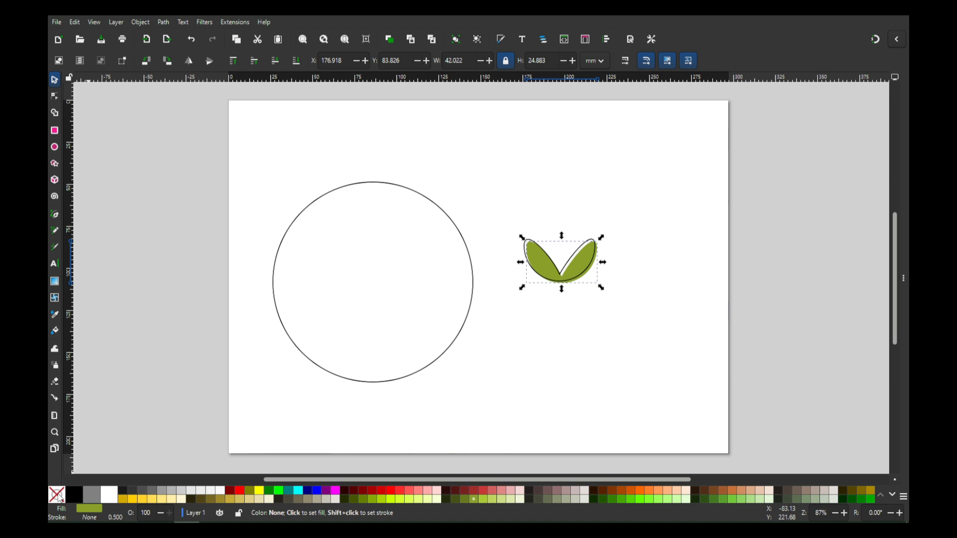
left_click(563, 323)
- Scale the green leaf pair and its outline down together to about 21 mm wide and save the drawing
key("ctrl+s")
key("ctrl+s")
left_click_drag(633, 223, 502, 314)
left_click_drag(602, 290, 587, 274)
left_click(589, 306)
key("ctrl+s")
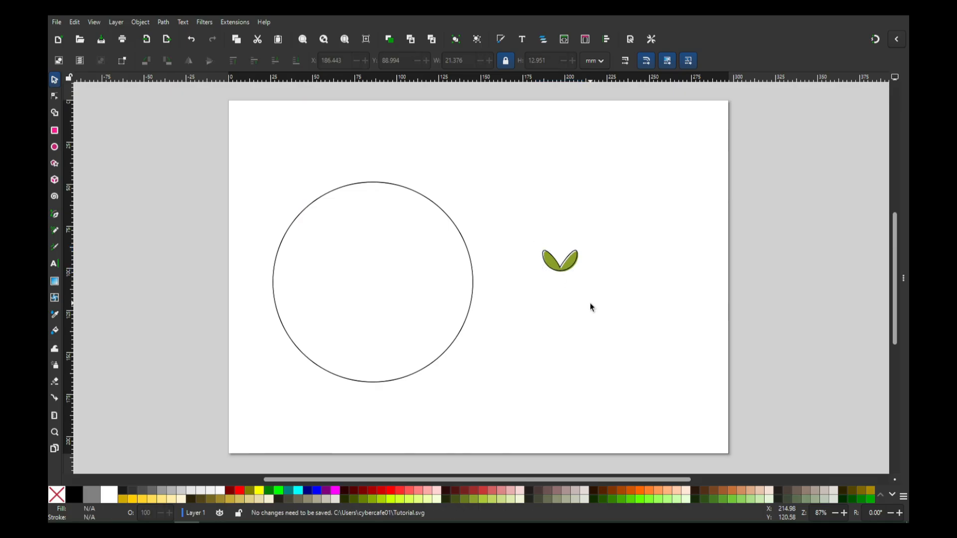
- Group the green leaf pair with its outline and save the drawing
left_click(458, 335)
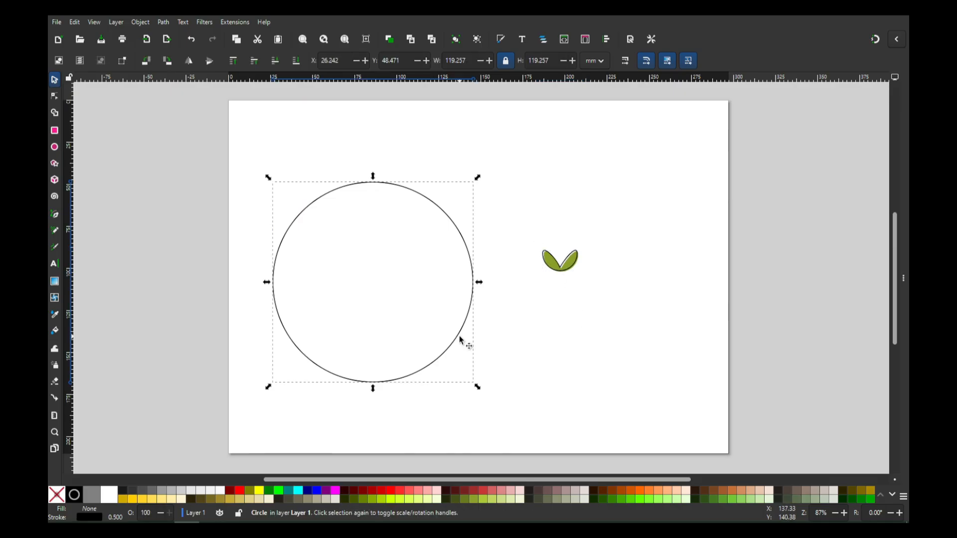
left_click_drag(527, 228, 618, 307)
right_click(573, 260)
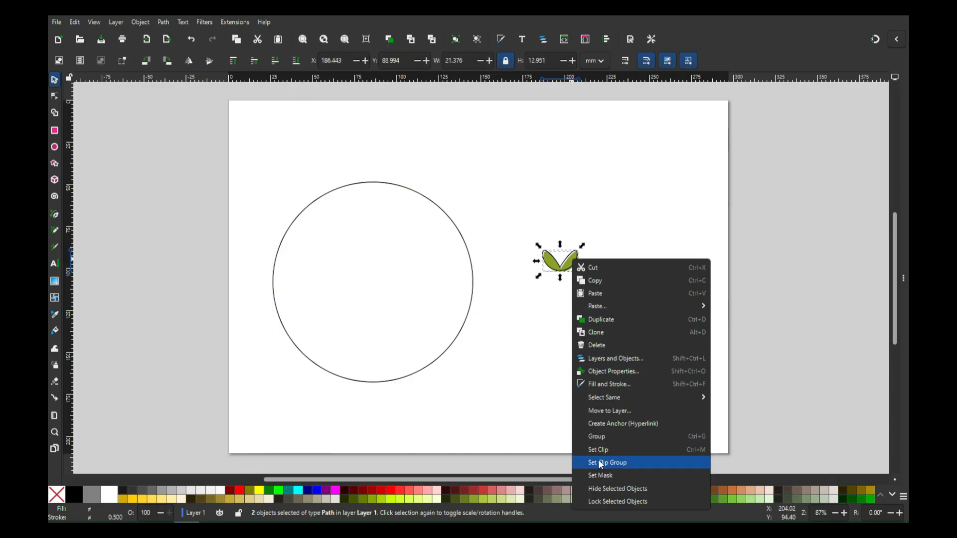
left_click(659, 437)
left_click(613, 357)
key("ctrl+s")
- Apply the Pattern along Path extension to the leaf group and the large circle, with live preview on, to form a leaf wreath
left_click(550, 261)
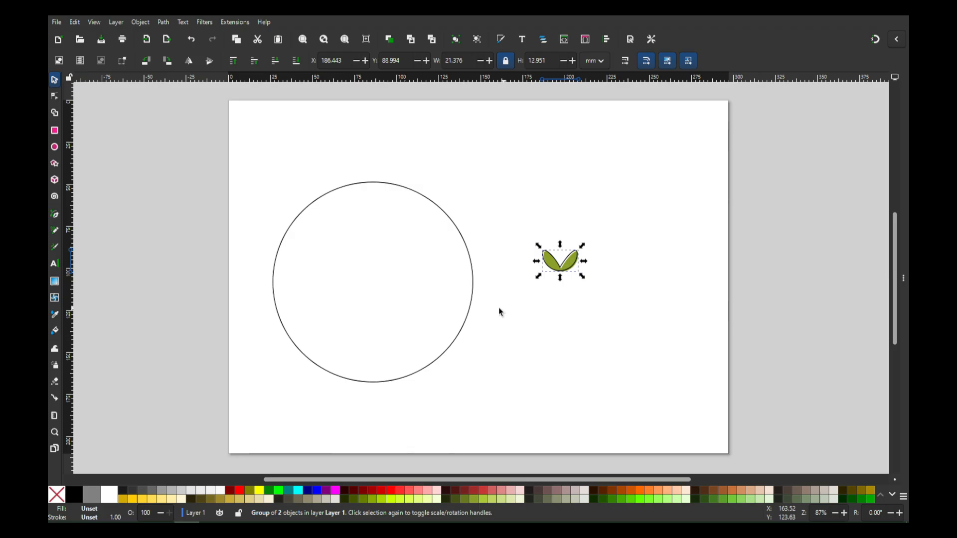
left_click(468, 313, "shift")
left_click(235, 22)
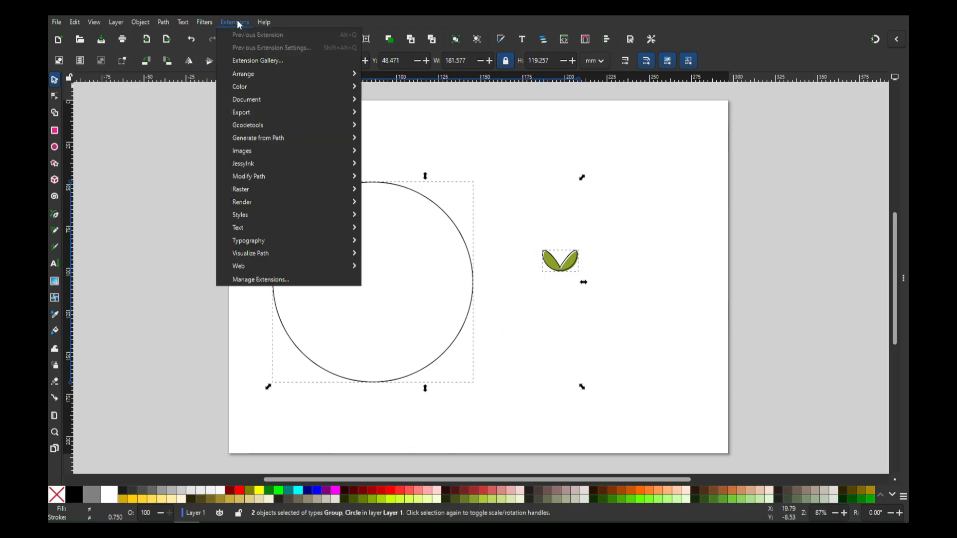
mouse_move(284, 139)
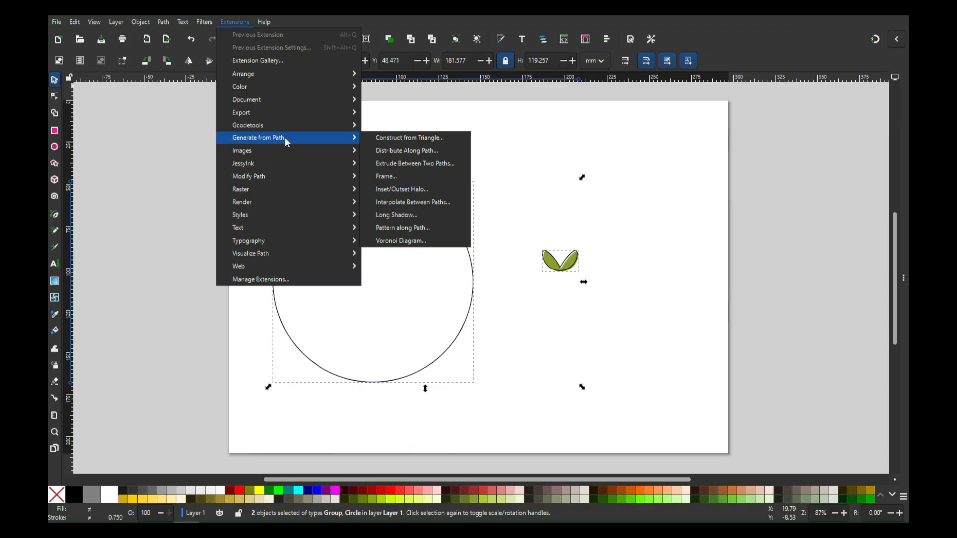
left_click(413, 229)
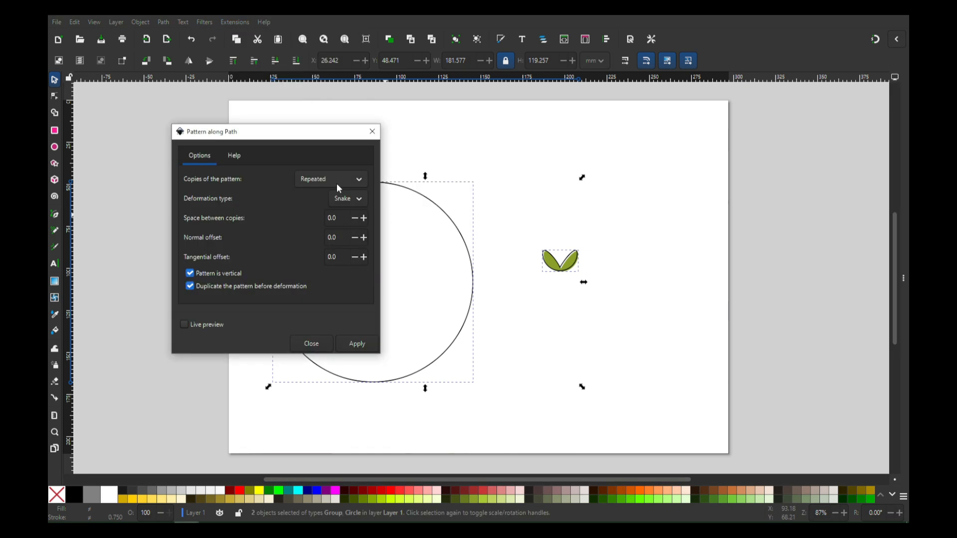
left_click_drag(282, 138, 719, 173)
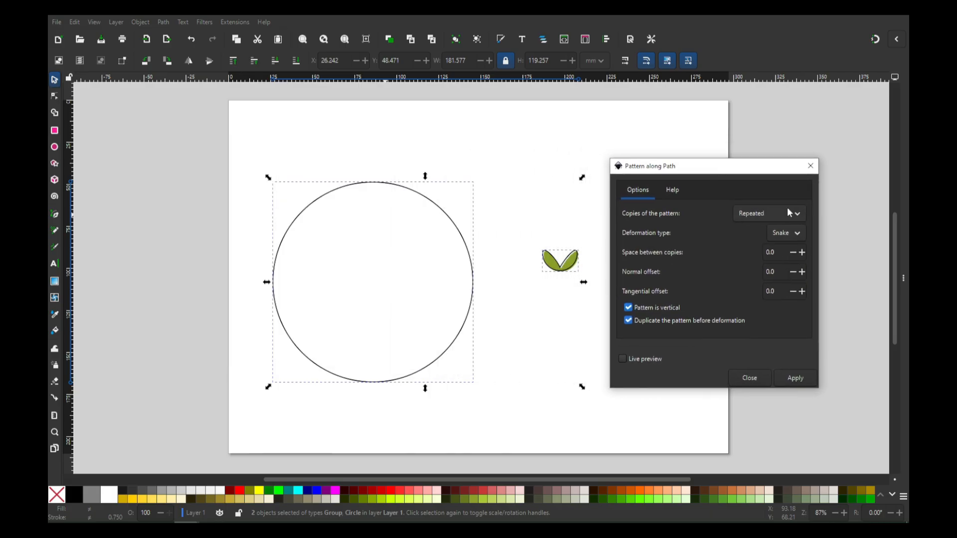
left_click(622, 358)
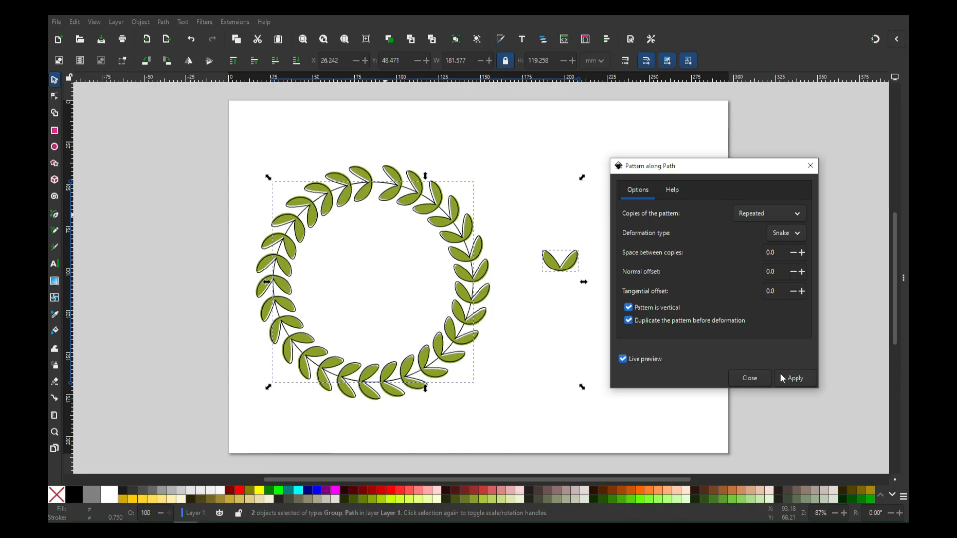
left_click(792, 382)
left_click(757, 378)
- Move the spare leaf group near the page's upper edge and place a duplicate of the circle path to the right of the wreath
left_click(598, 333)
left_click_drag(525, 230, 523, 131)
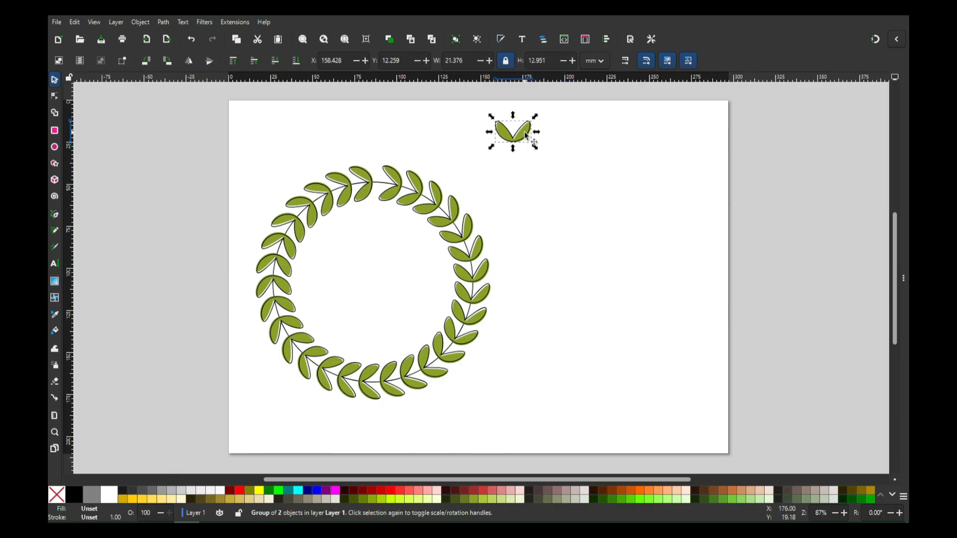
left_click(473, 272)
right_click(473, 270)
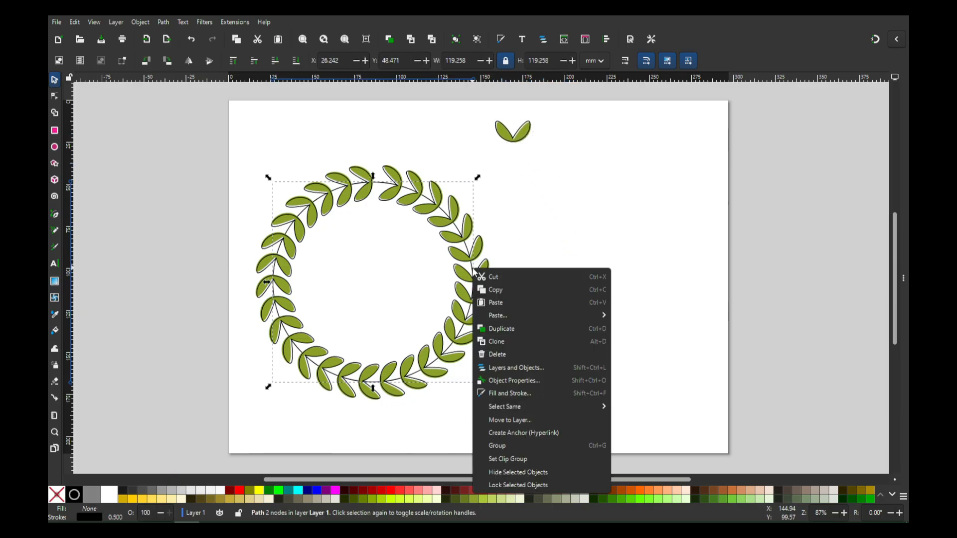
left_click(506, 325)
left_click_drag(473, 290, 711, 309)
left_click(486, 215)
- Scale the wreath and the second circle down together to about 247 mm overall width, shift them left, and move the circle slightly right
left_click_drag(243, 150, 766, 428)
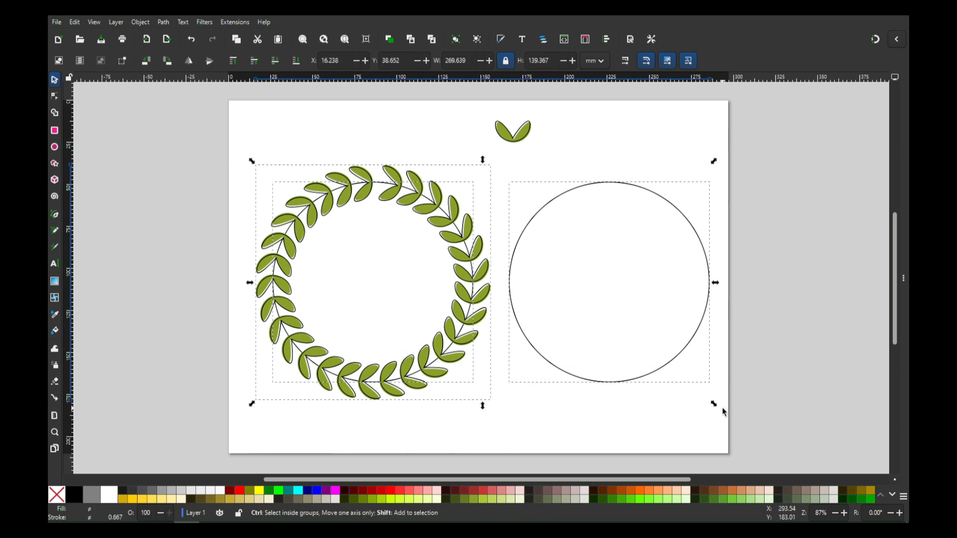
left_click_drag(713, 405, 695, 395)
left_click_drag(478, 343, 445, 343)
left_click(447, 365)
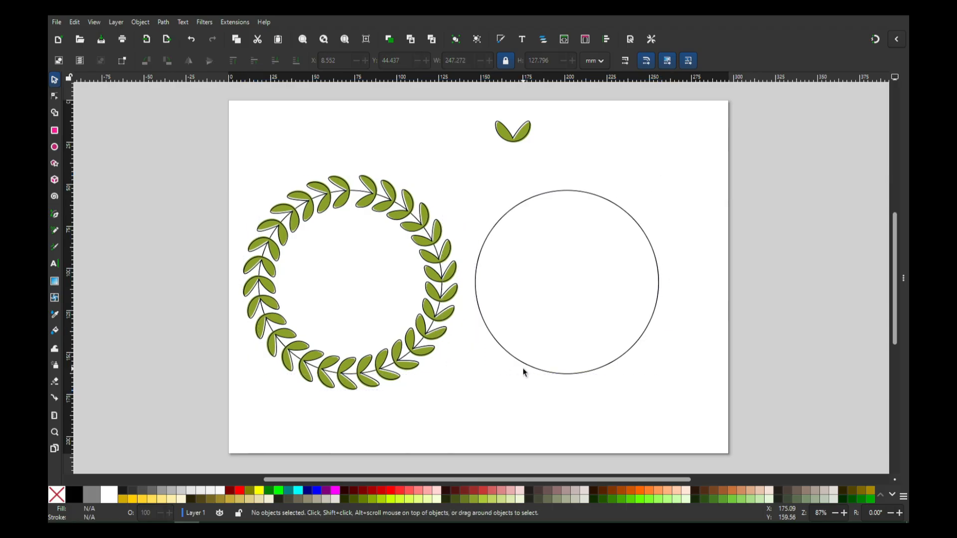
left_click_drag(530, 369, 549, 370)
left_click(550, 368)
left_click(553, 164)
- Flip the spare leaf group vertically, then cut and paste it back just above the second circle
left_click(516, 138)
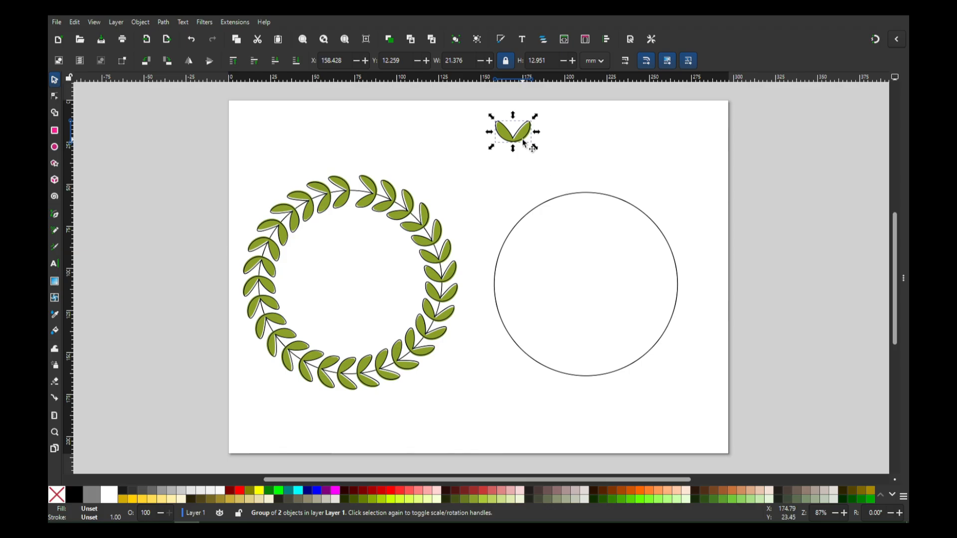
left_click(207, 61)
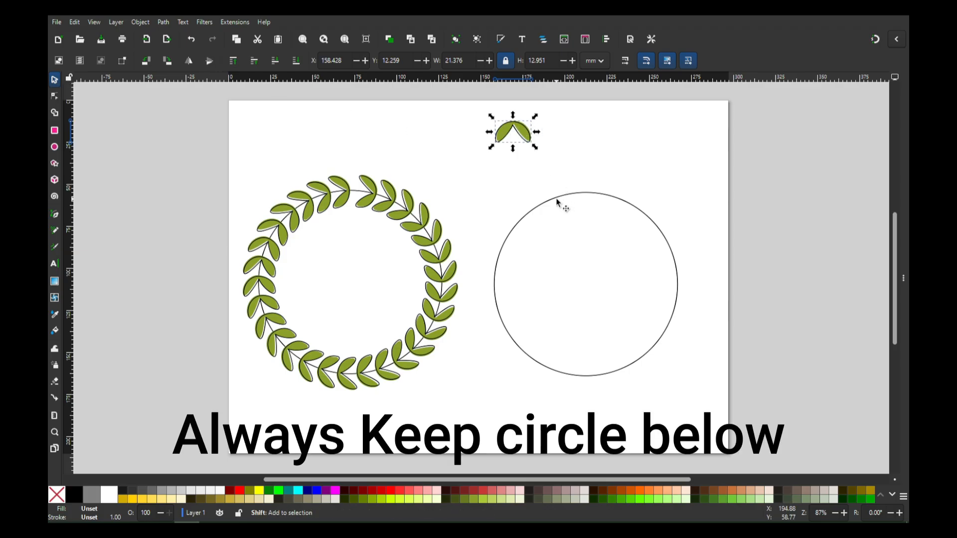
right_click(520, 138)
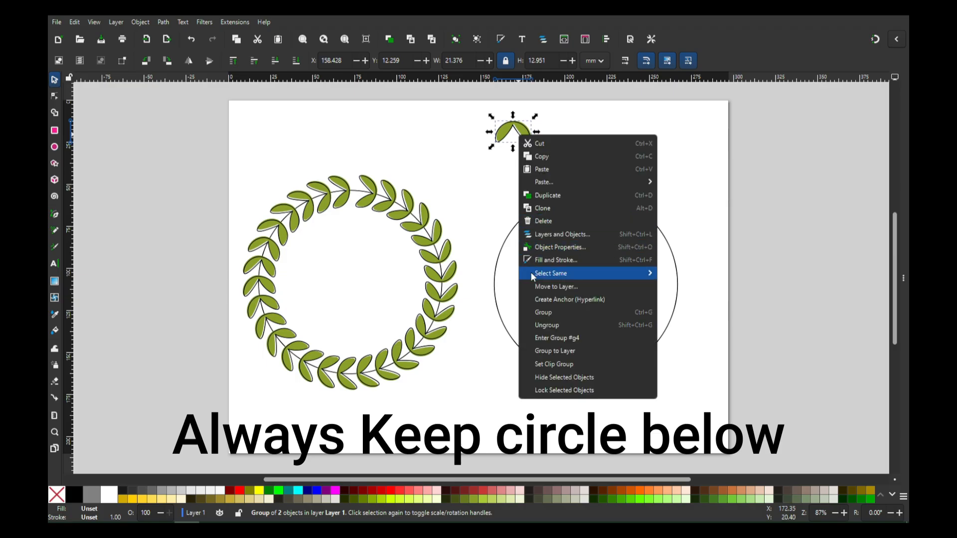
left_click(548, 143)
right_click(549, 145)
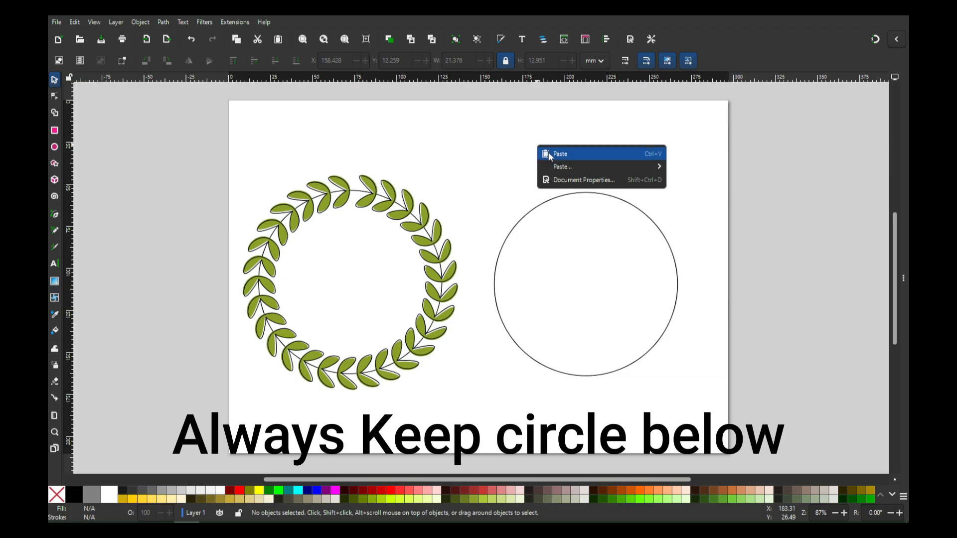
left_click(566, 153)
left_click_drag(567, 155, 532, 165)
- Open Pattern along Path for the flipped leaf group and second circle, with Pattern is vertical off and Live preview on
left_click(548, 196, "shift")
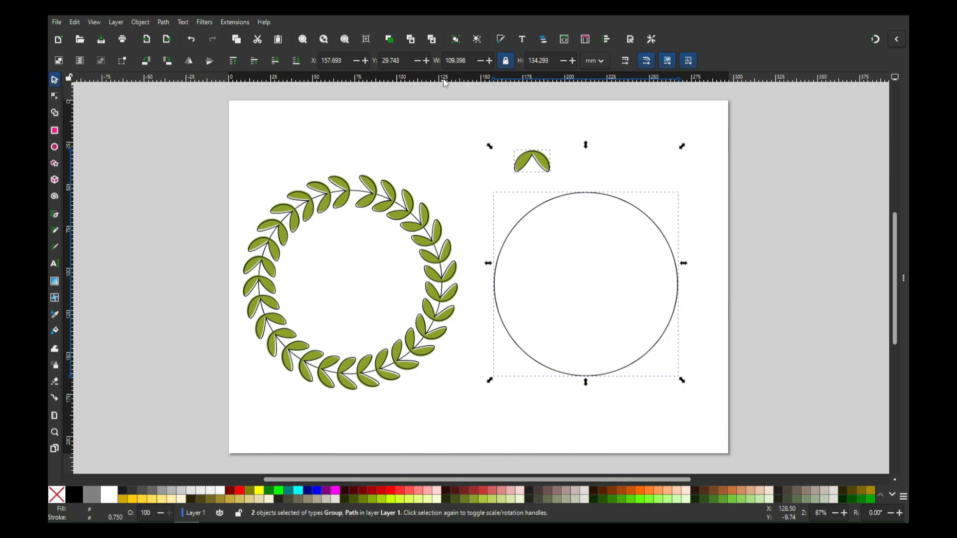
left_click(238, 23)
mouse_move(309, 137)
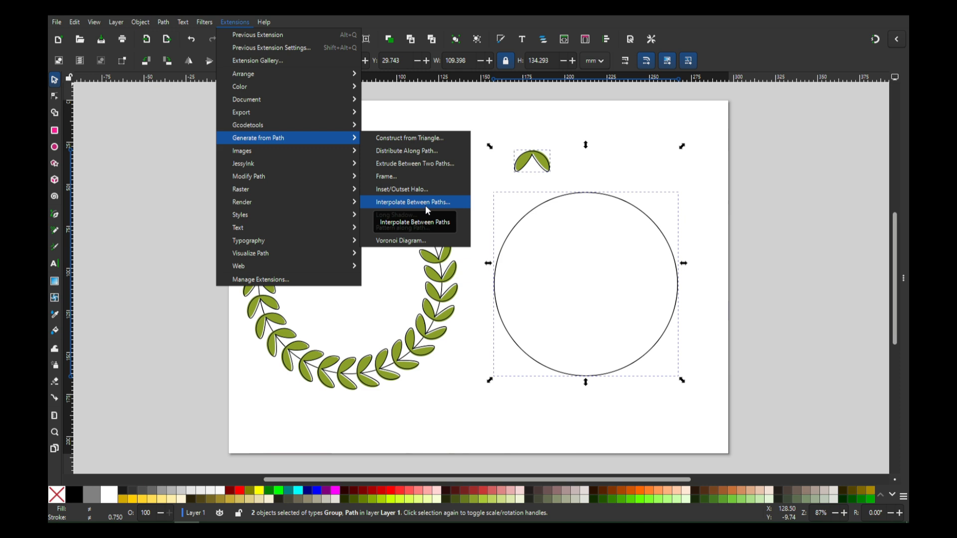
left_click(421, 228)
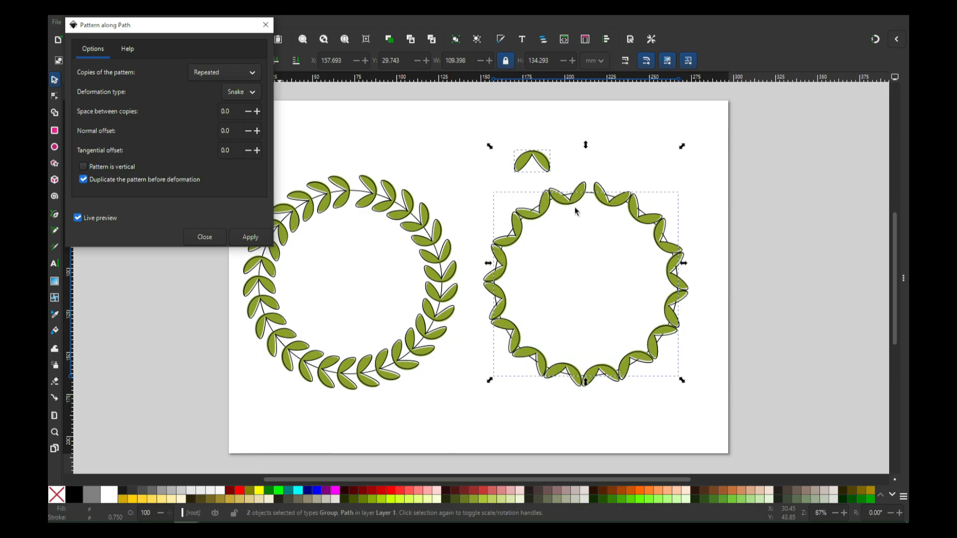
- Set the pattern copies to Repeated, stretched and the space between copies to 10
left_click(233, 74)
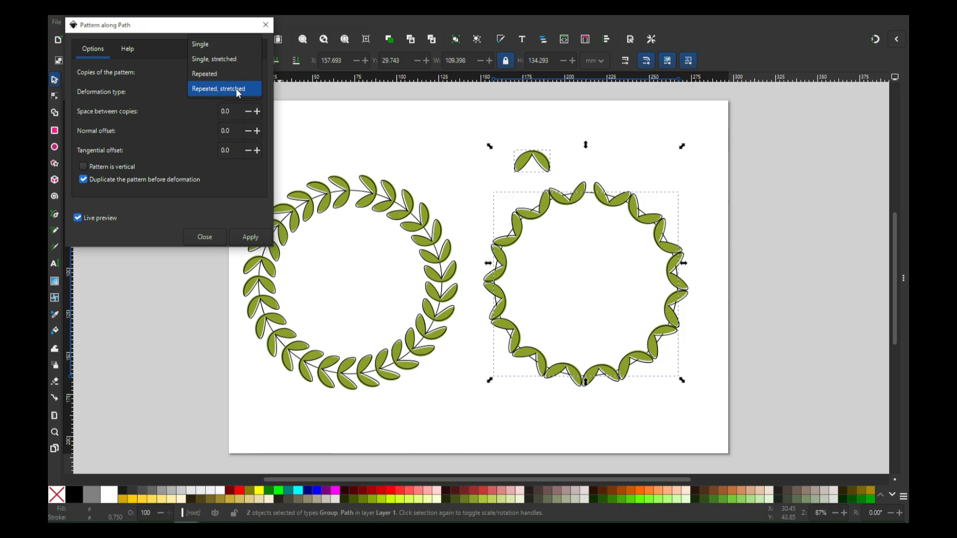
left_click(236, 90)
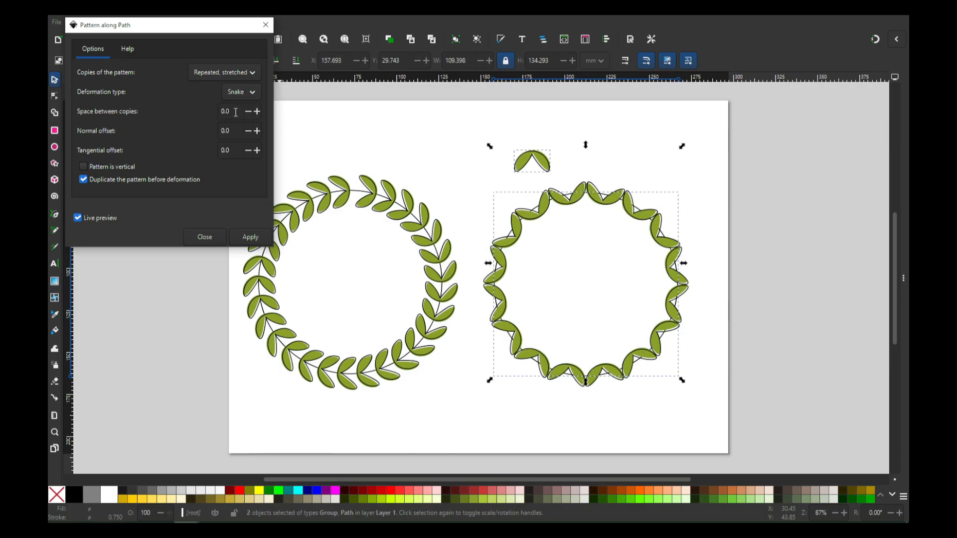
left_click_drag(236, 112, 217, 112)
type("10")
left_click(238, 132)
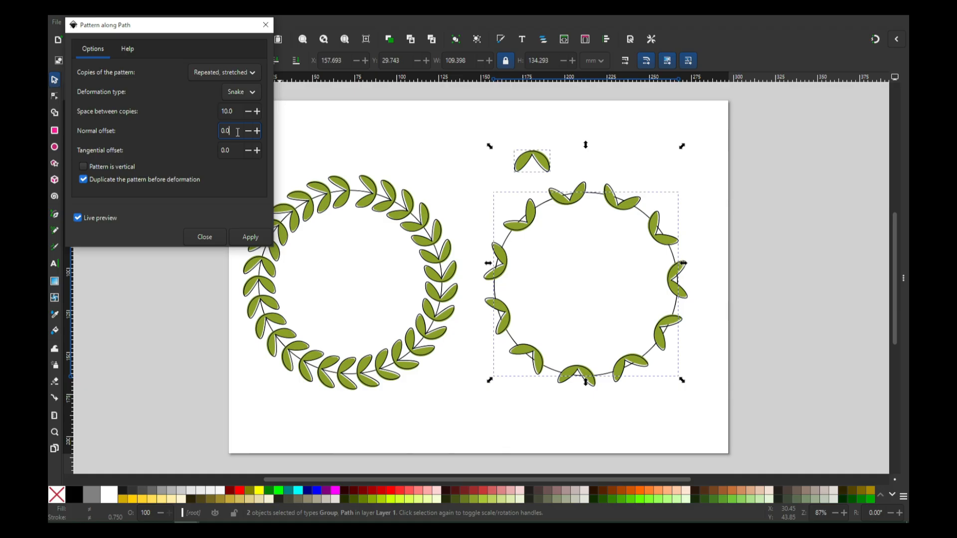
- Try a space of 5 between the pattern copies on the second circle
left_click(218, 114)
type("5")
left_click(233, 129)
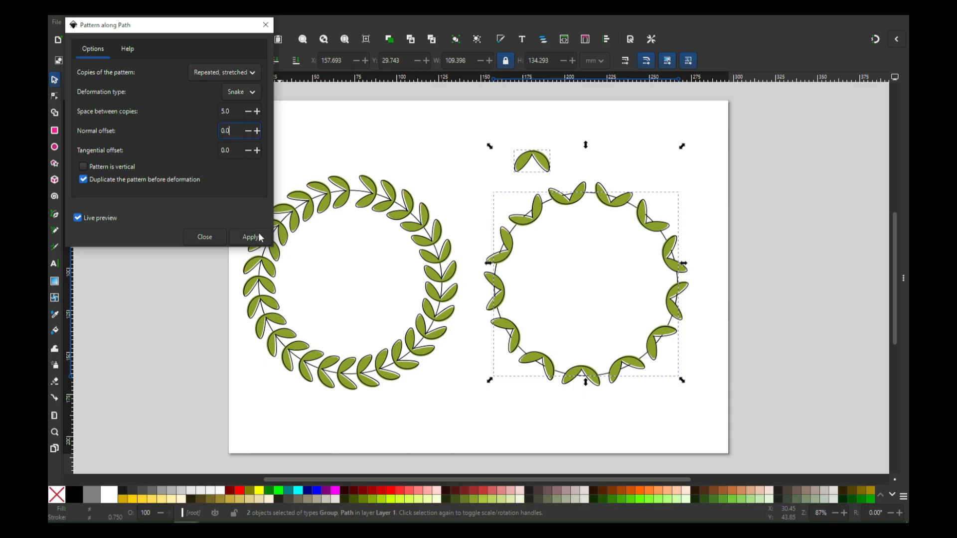
- Set the space between copies to 2, apply the pattern to the second circle, and close the extension's dialog
double_click(237, 114)
type("2")
left_click(238, 134)
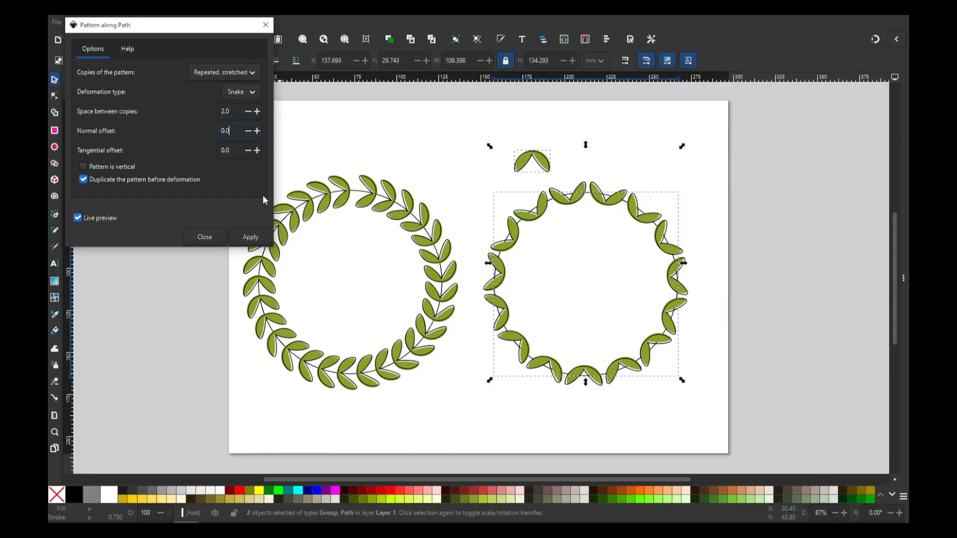
left_click(252, 236)
left_click(212, 236)
- Delete the spare leaf group above the second wreath and the circle path running through that wreath's leaves
left_click(431, 173)
left_click(531, 162)
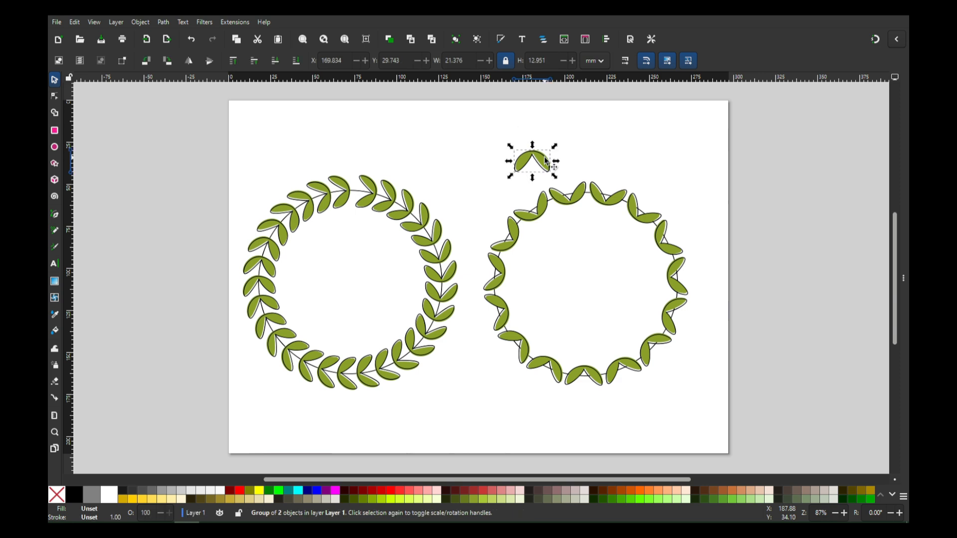
key("Delete")
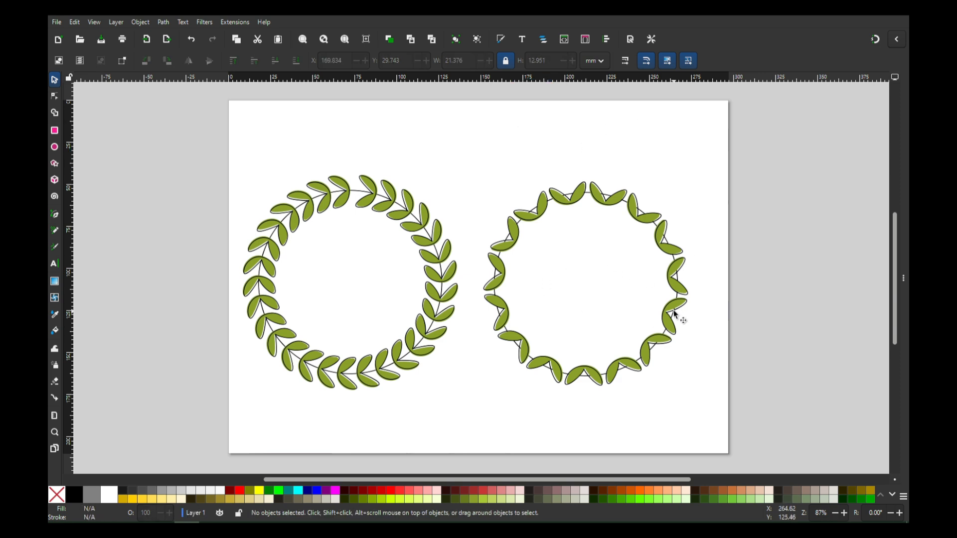
left_click(681, 280)
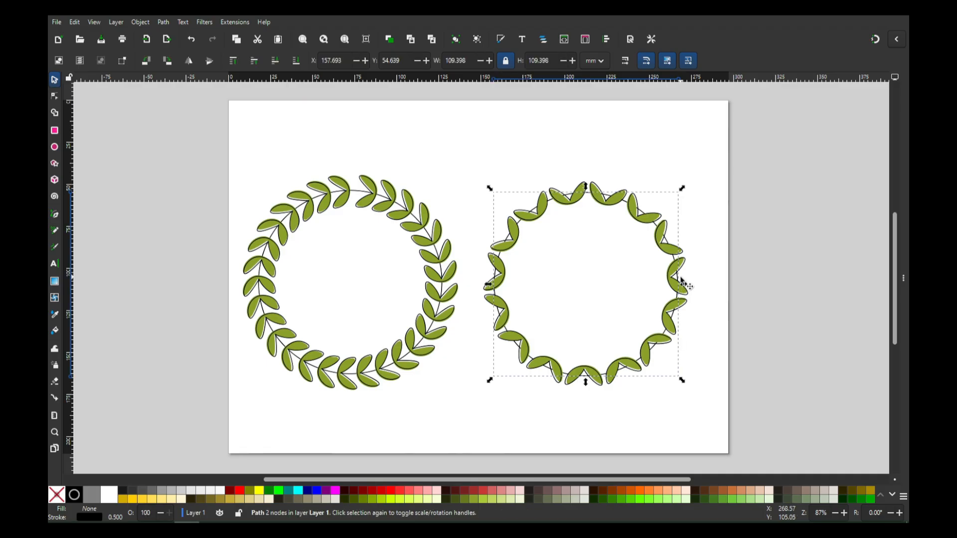
key("Escape")
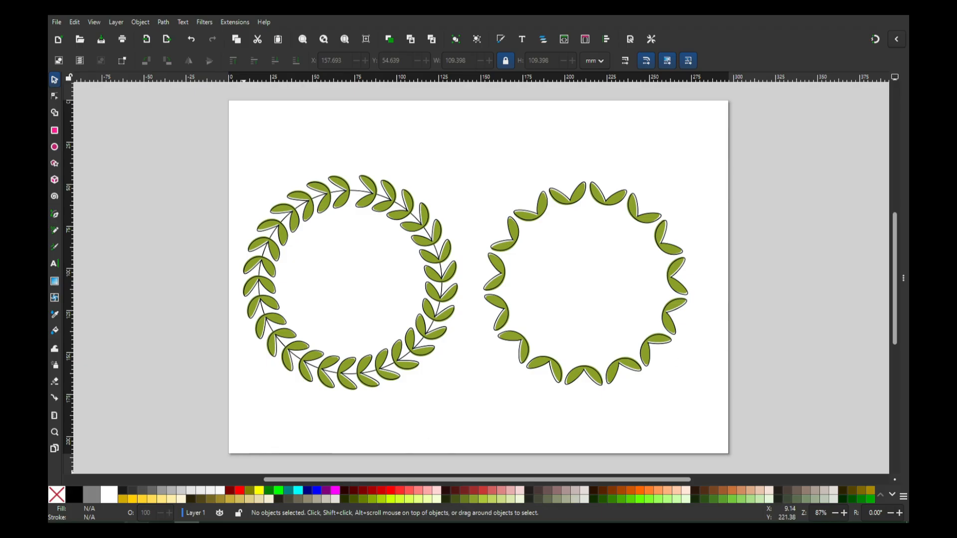
key("alt+Tab")
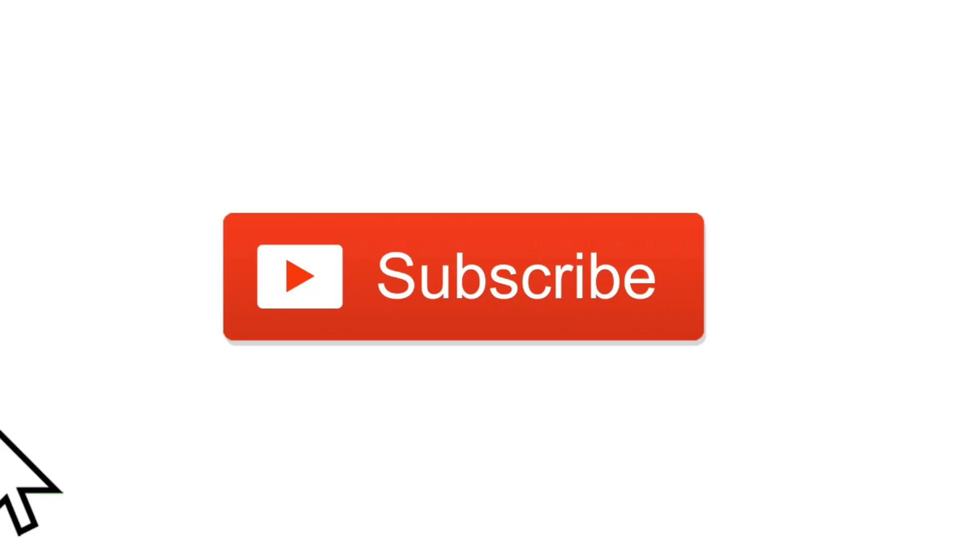